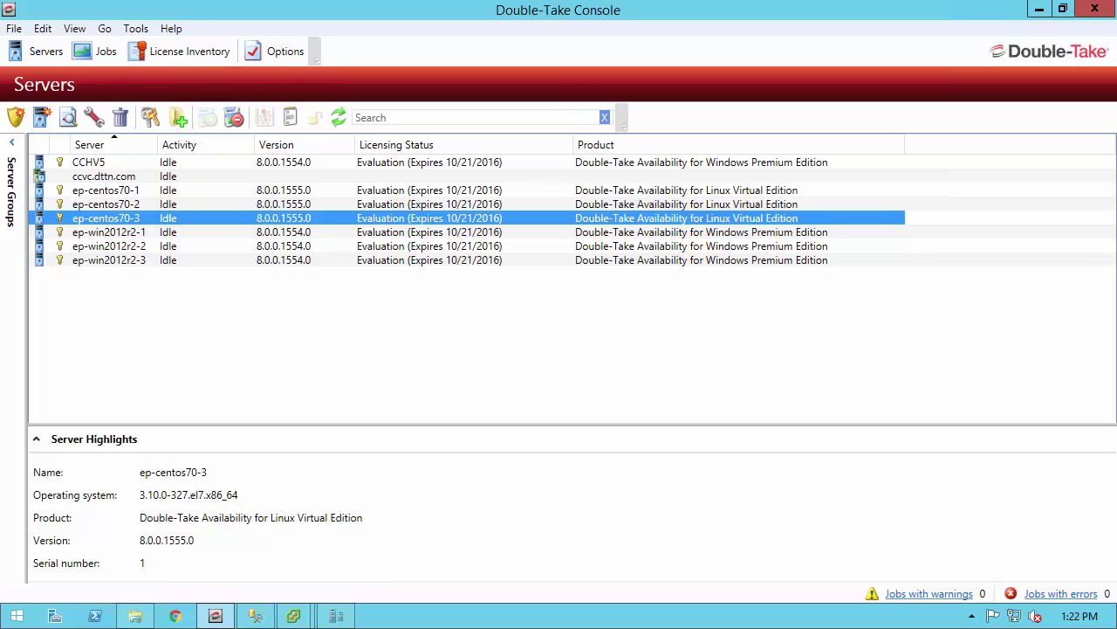
Step: Show the Server Highlights for ep-centos70-2 from the Servers list
{"action": "left_click", "coordinate": [115, 207]}
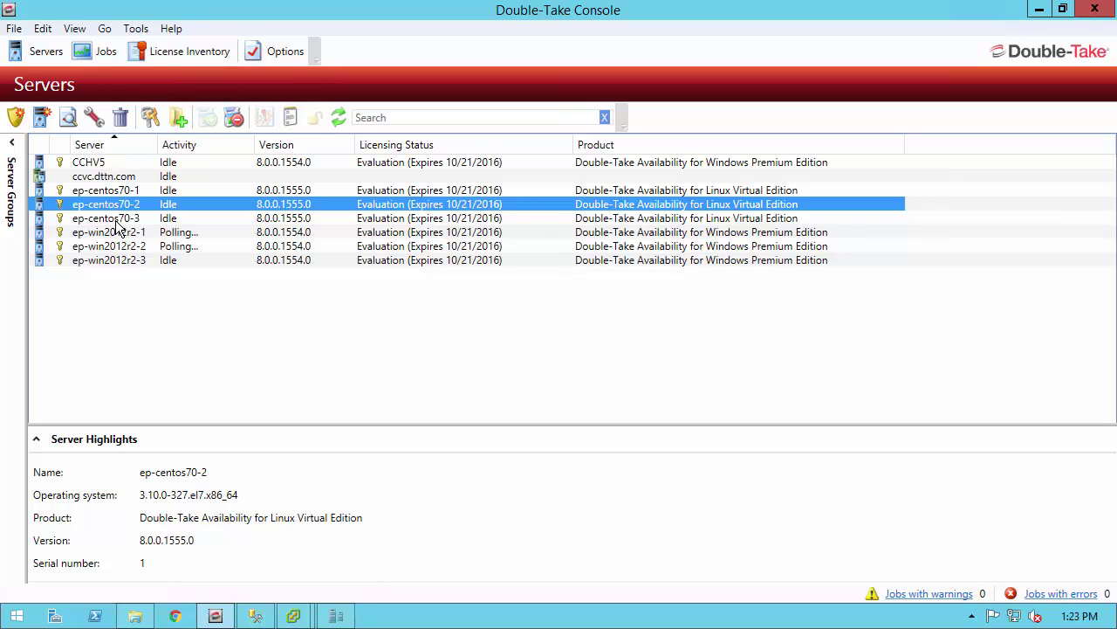
Step: Start protecting ep-centos70-3 with the Full Server to ESX workload type
{"action": "right_click", "coordinate": [121, 222]}
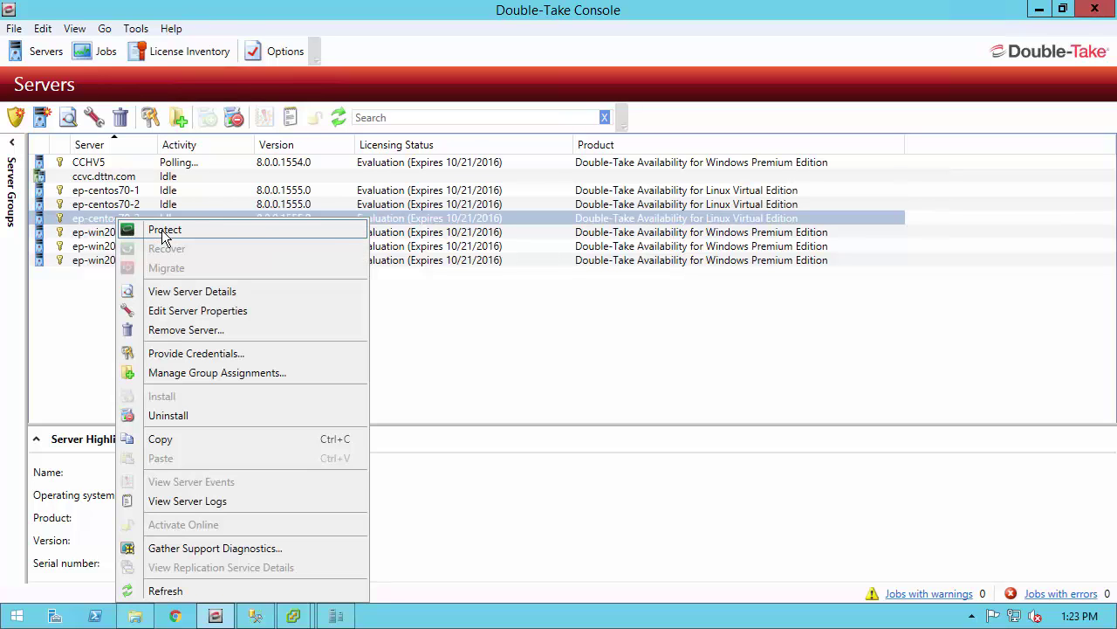
{"action": "left_click", "coordinate": [163, 231]}
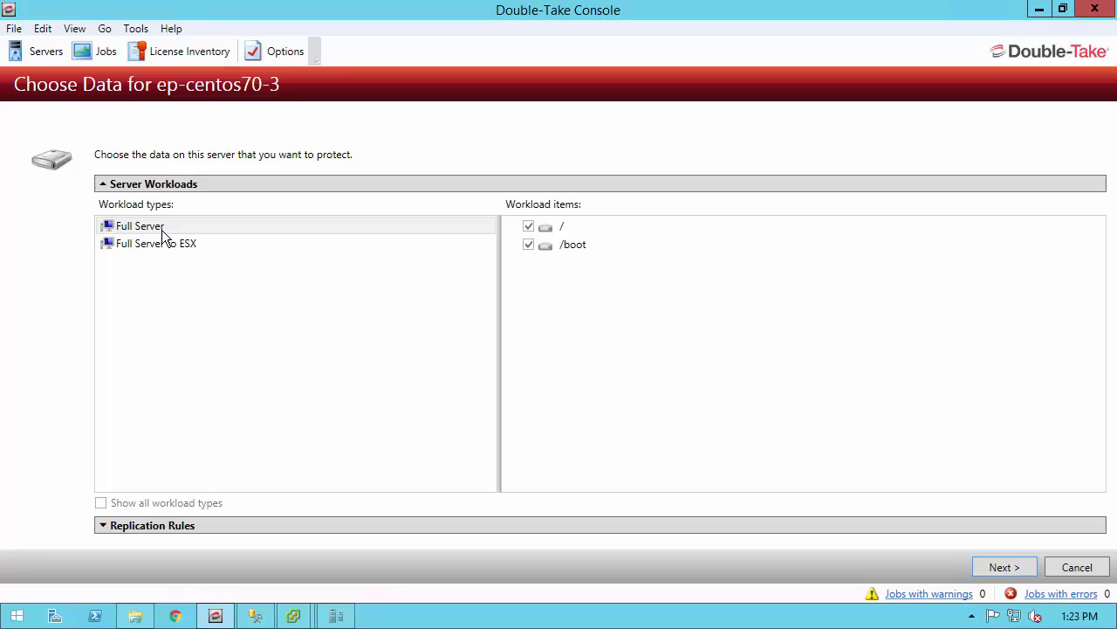
{"action": "left_click", "coordinate": [166, 245]}
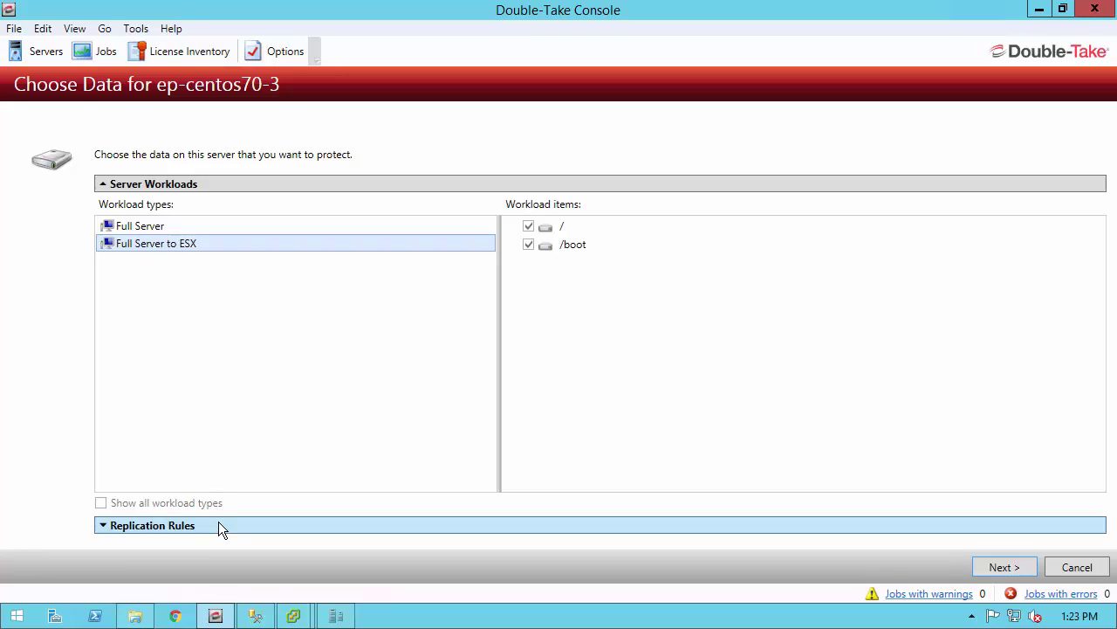
{"action": "left_click", "coordinate": [1004, 567]}
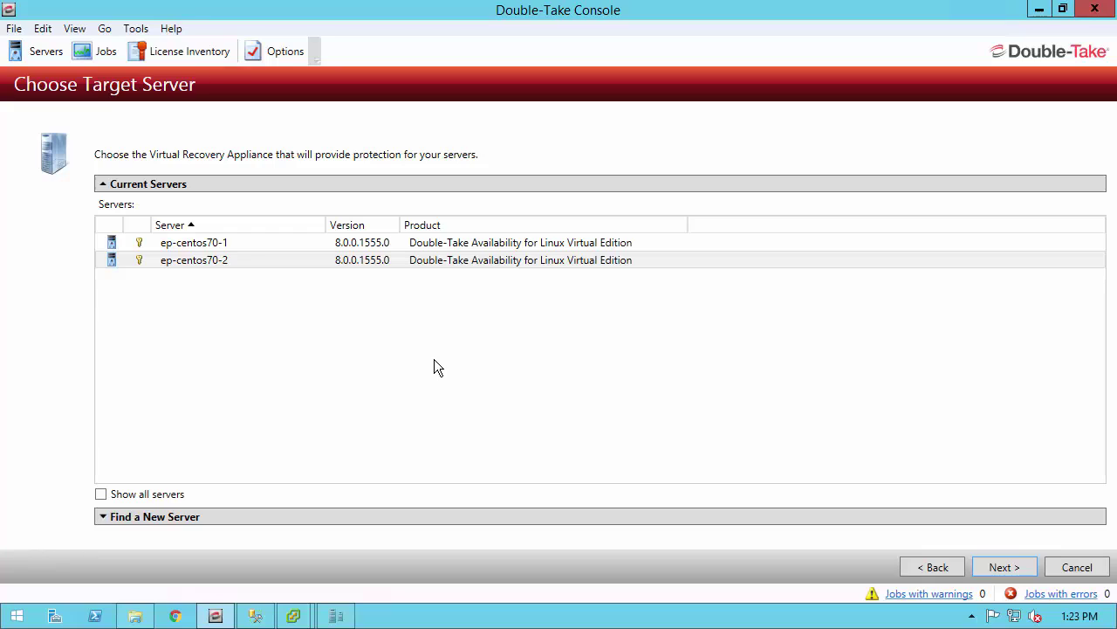
Step: Select ep-centos70-2 in Current Servers as the target Virtual Recovery Appliance
{"action": "left_click", "coordinate": [268, 259]}
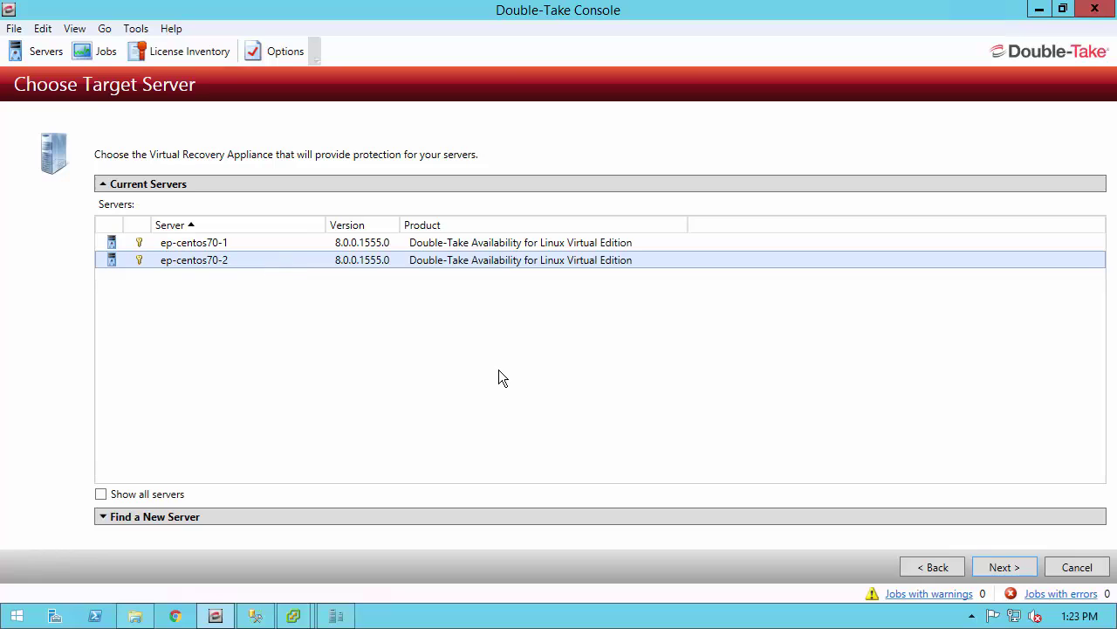
Step: Choose ccvc.dttn.com as the vCenter server and continue to Set Options
{"action": "left_click", "coordinate": [1003, 566]}
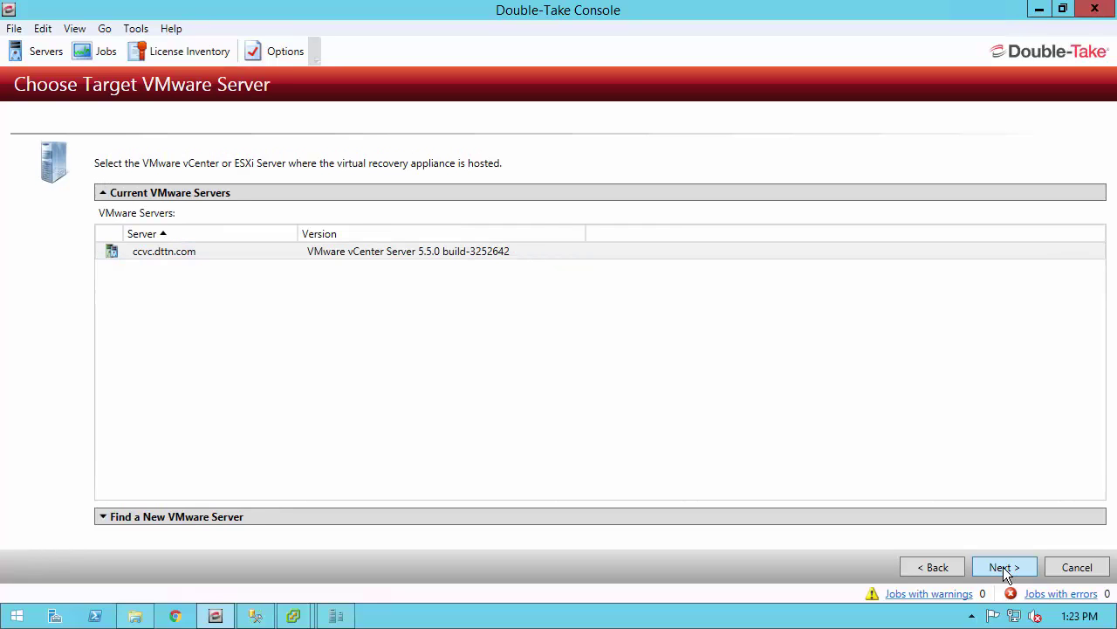
{"action": "left_click", "coordinate": [329, 256]}
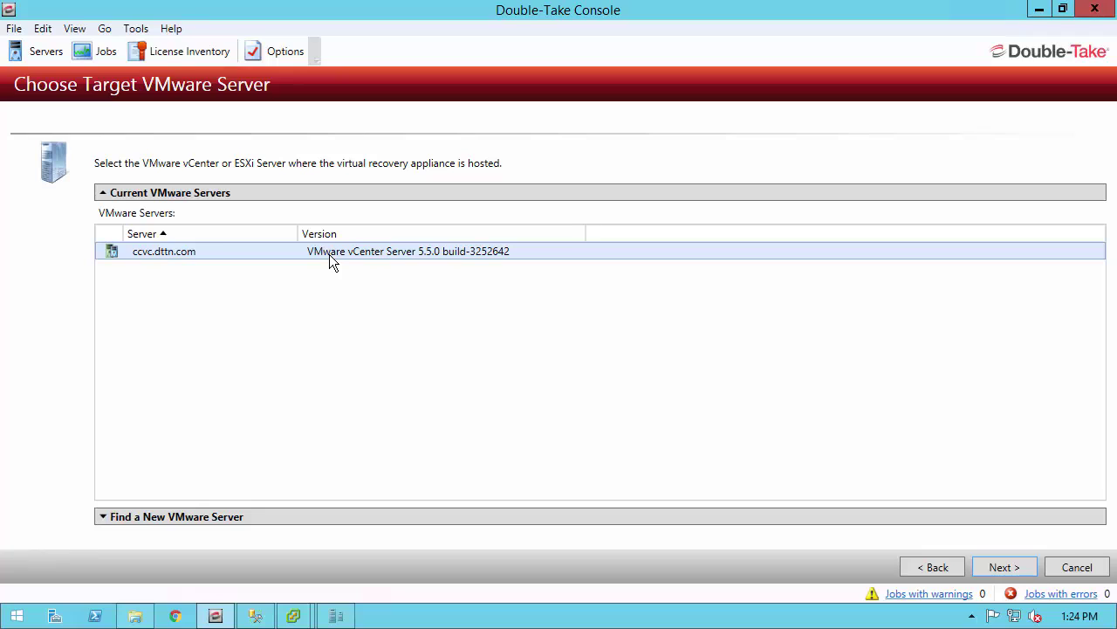
{"action": "left_click", "coordinate": [1000, 567]}
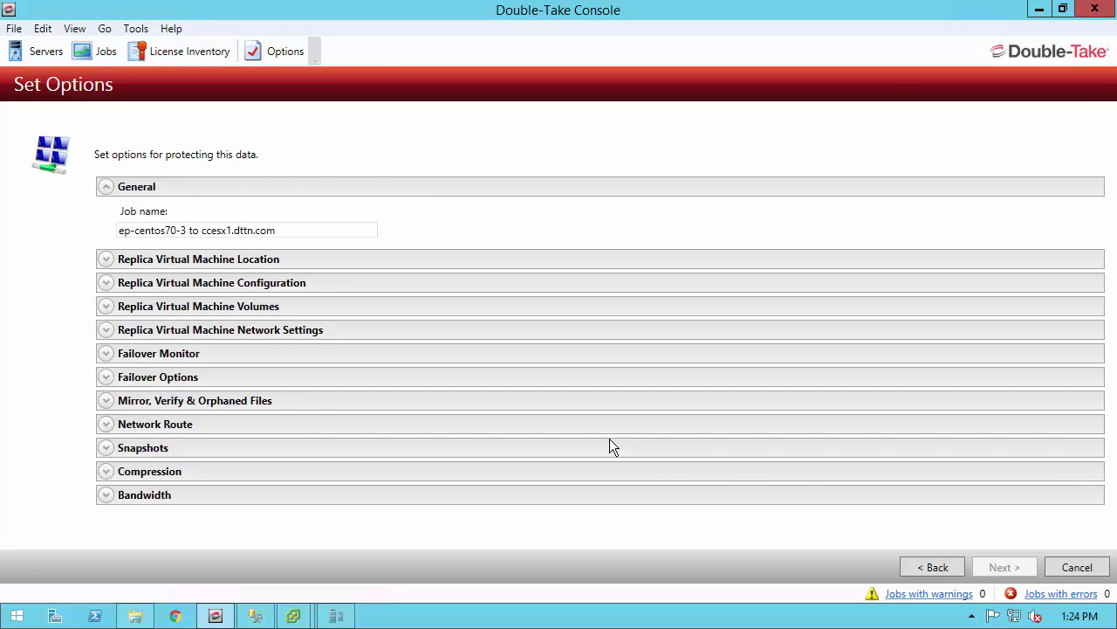
Step: Expand the replica VM configuration: 1 socket, 1 core, 1024 MB memory, Cloud-Priv switch
{"action": "left_click", "coordinate": [105, 283]}
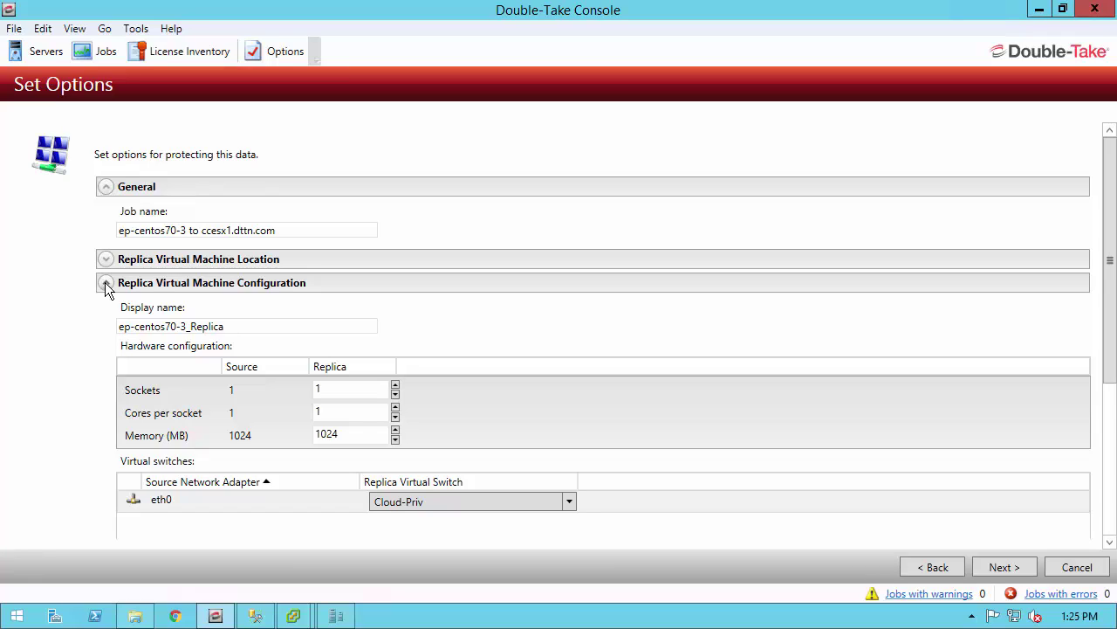
Step: Collapse the configuration and volume sections to show replica network settings for 172.27.14.35
{"action": "left_click", "coordinate": [105, 285]}
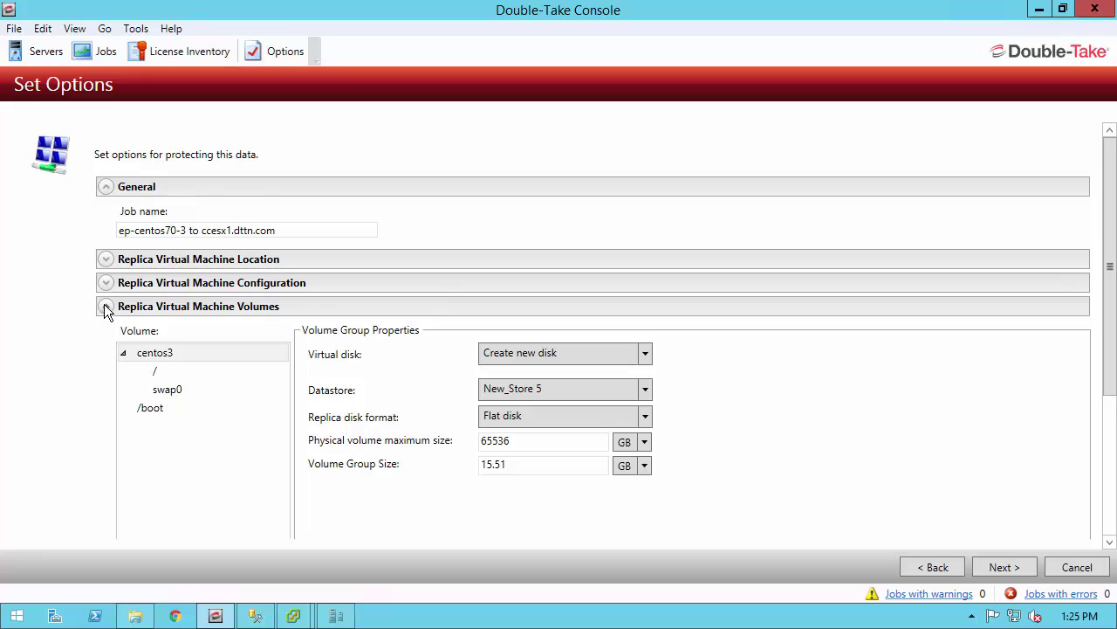
{"action": "left_click", "coordinate": [106, 306]}
{"action": "left_click", "coordinate": [105, 330]}
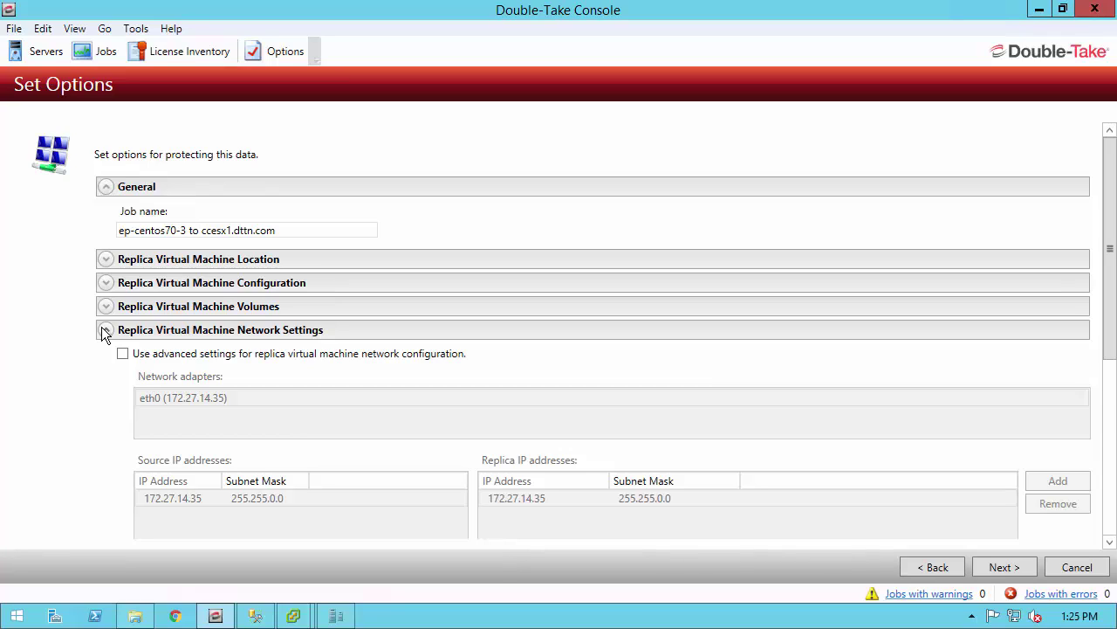
Step: Collapse network settings to review Failover Monitor: 00:05:00 failure time, 00:00:10 interval
{"action": "left_click", "coordinate": [105, 331]}
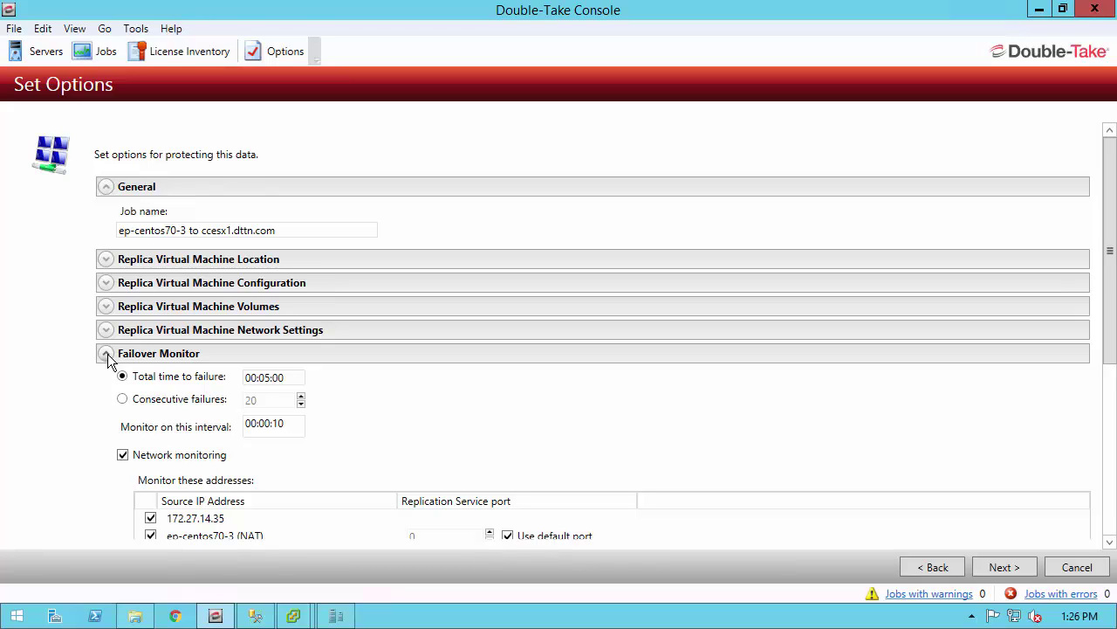
Step: Collapse Failover Monitor to review Failover Options with 'Wait for user to initiate failover' checked
{"action": "left_click", "coordinate": [107, 354]}
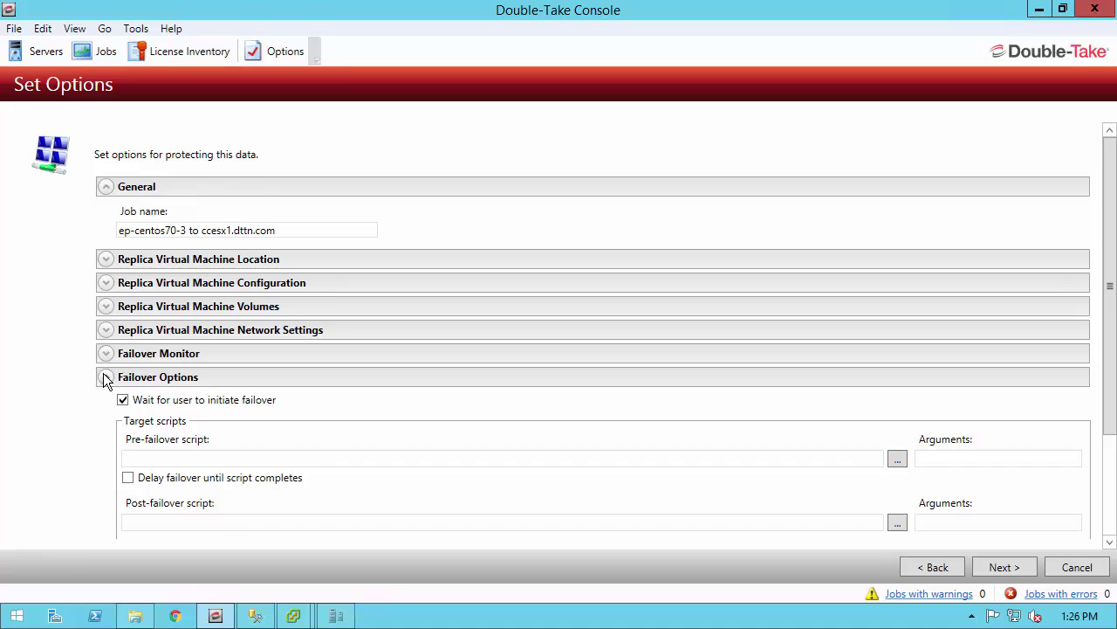
Step: Collapse Failover Options and proceed to the Summary checklist
{"action": "left_click", "coordinate": [105, 377]}
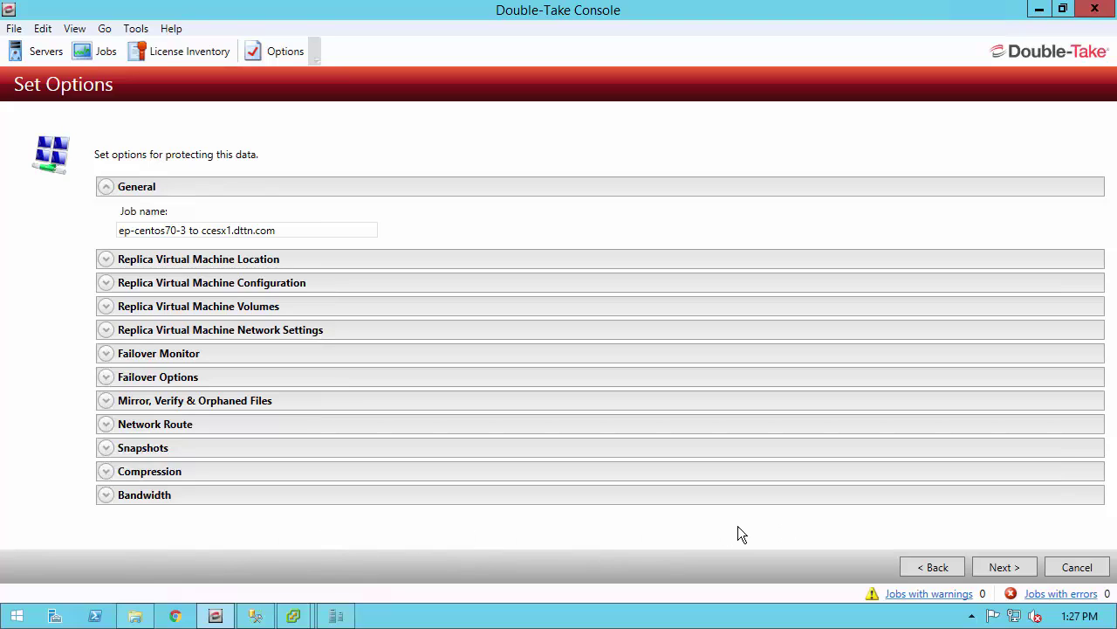
{"action": "left_click", "coordinate": [1009, 568]}
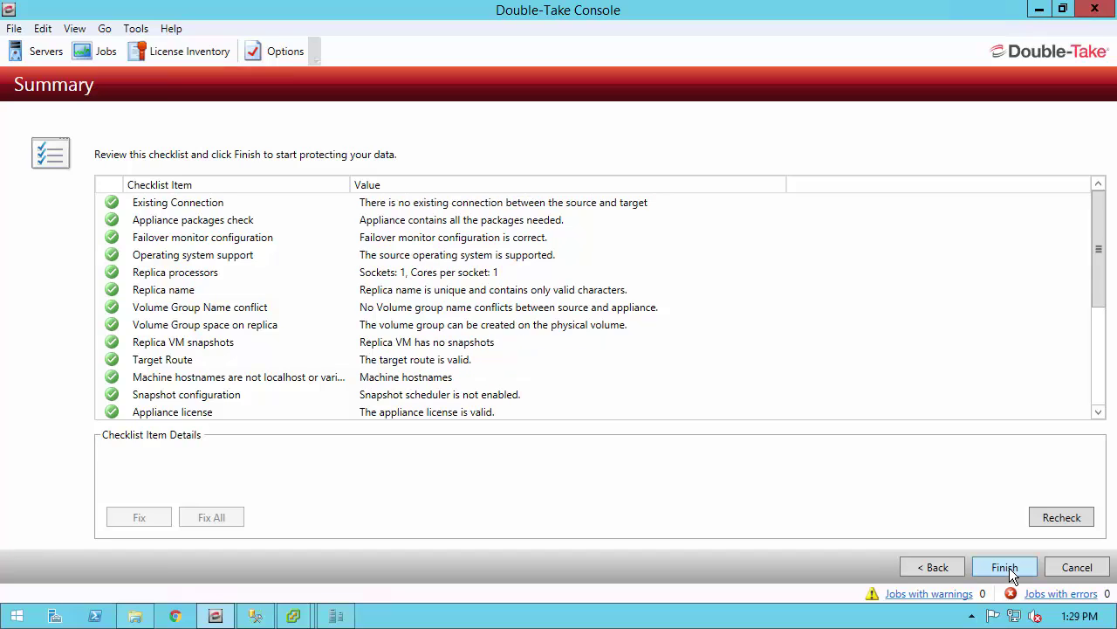
Step: Finish the wizard to create the ep-centos70-3 to ep-centos70-2 Full Server to ESX job
{"action": "left_click", "coordinate": [1005, 568]}
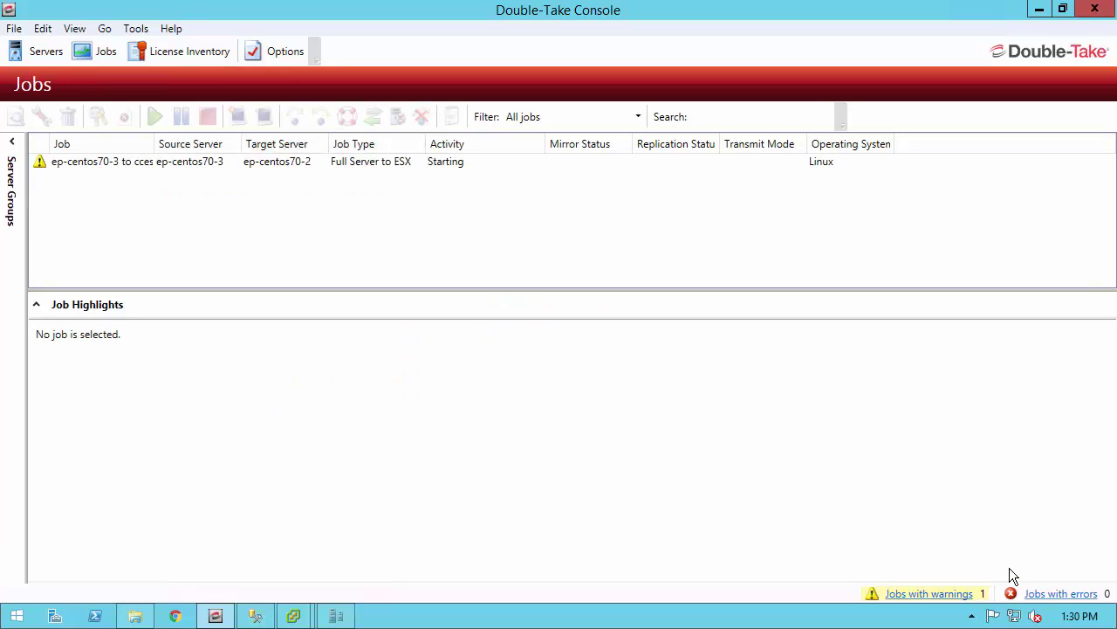
Step: Select the ep-centos70-3 job to track its mirroring, now about 15% synchronized
{"action": "left_click", "coordinate": [386, 166]}
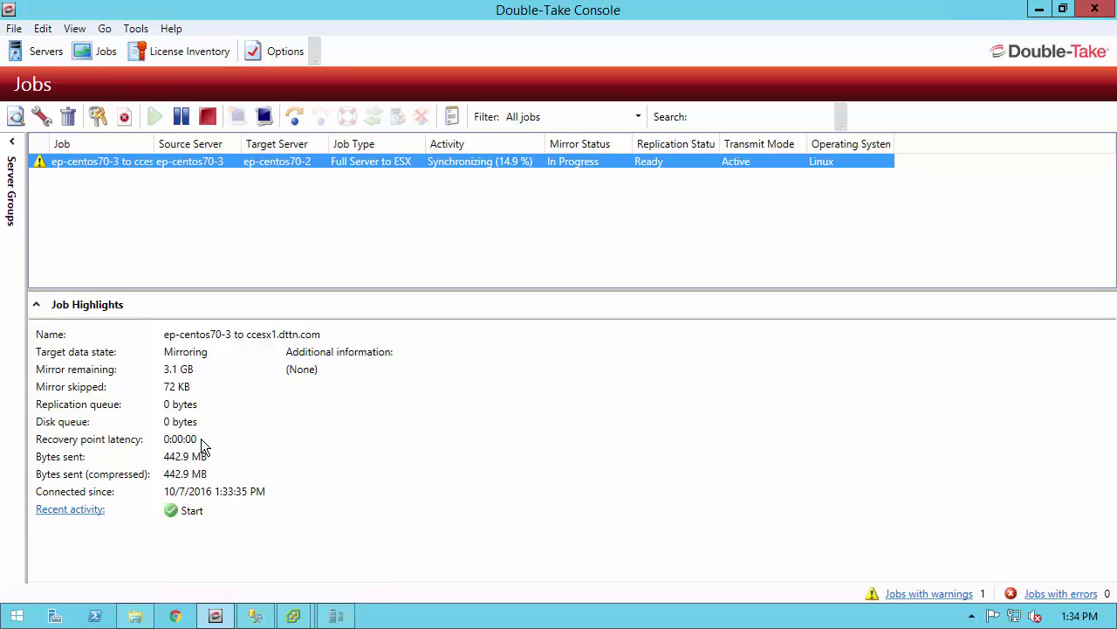
Step: Open the ep-centos70-3 job's full details, then go back to the Manage Jobs list
{"action": "double_click", "coordinate": [144, 163]}
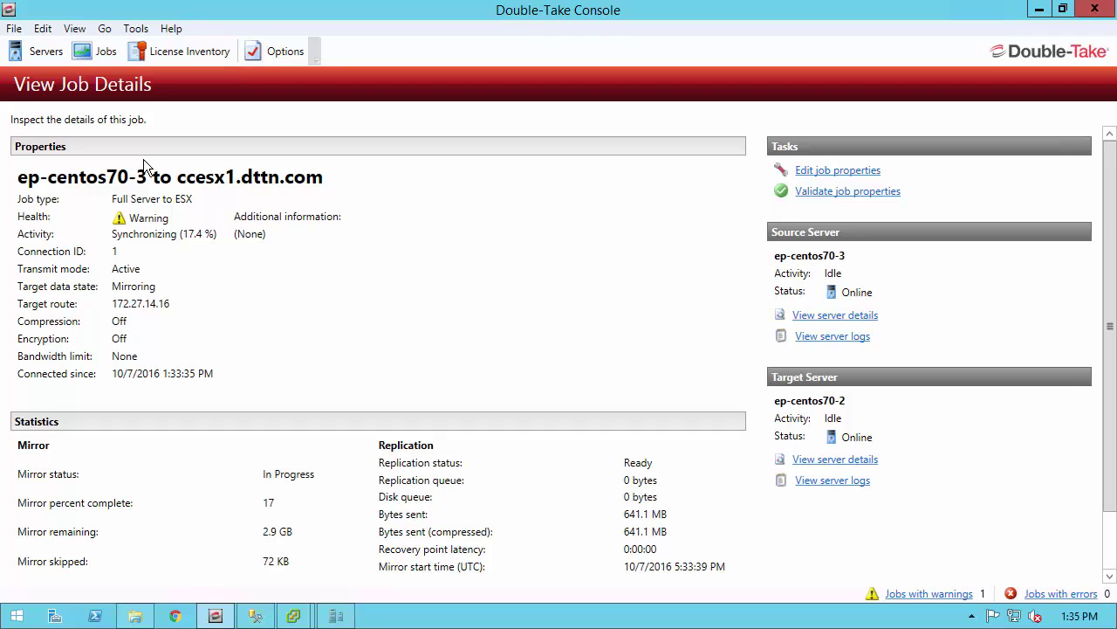
{"action": "left_click", "coordinate": [90, 56]}
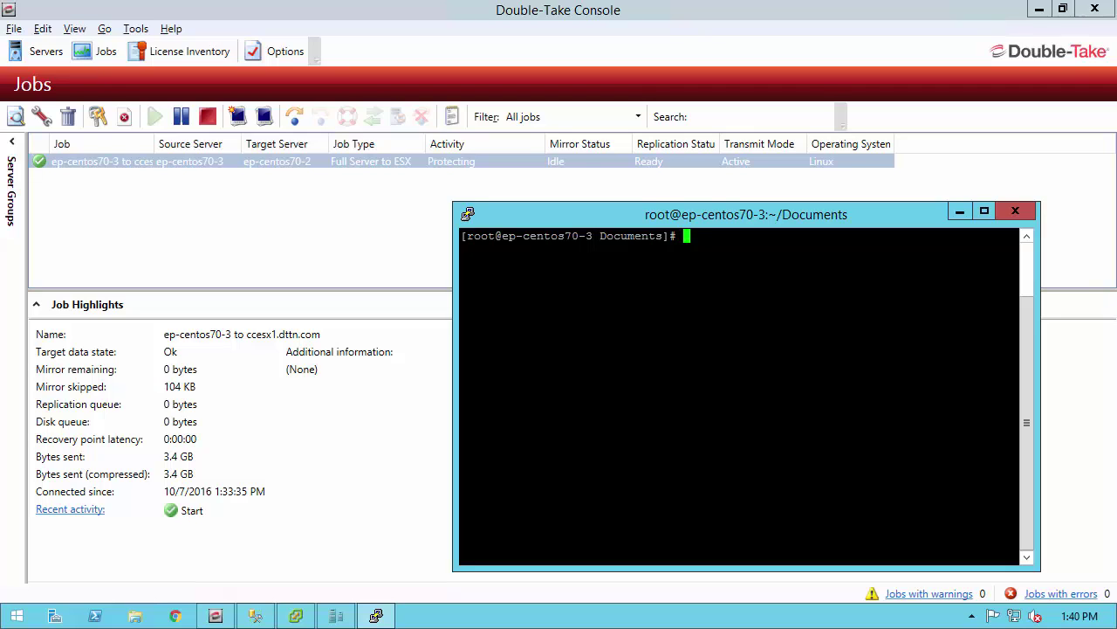
Step: On ep-centos70-3, try iotop, install it with yum, then run and quit it
{"action": "type", "text": "iotop"}
{"action": "key", "text": "Return"}
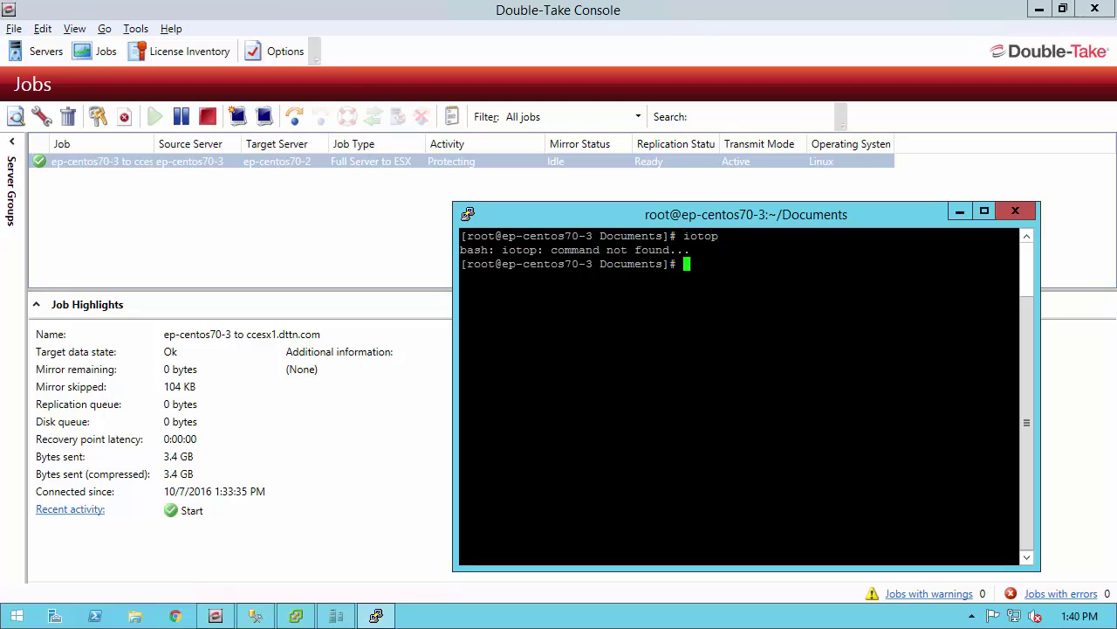
{"action": "type", "text": "yum"}
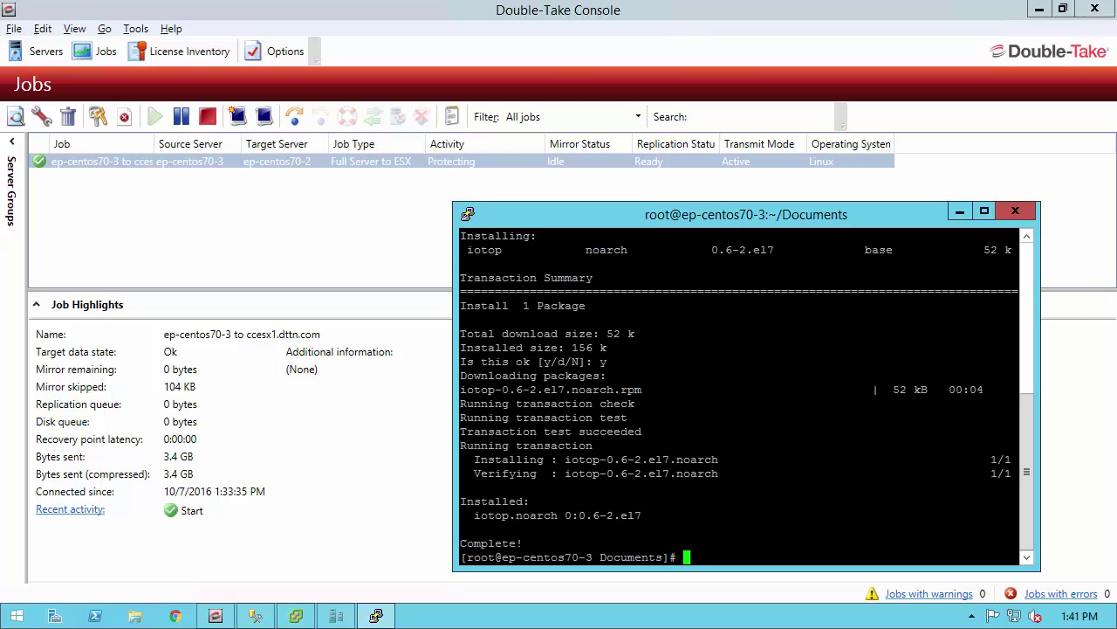
{"action": "type", "text": "iotop"}
{"action": "key", "text": "Return"}
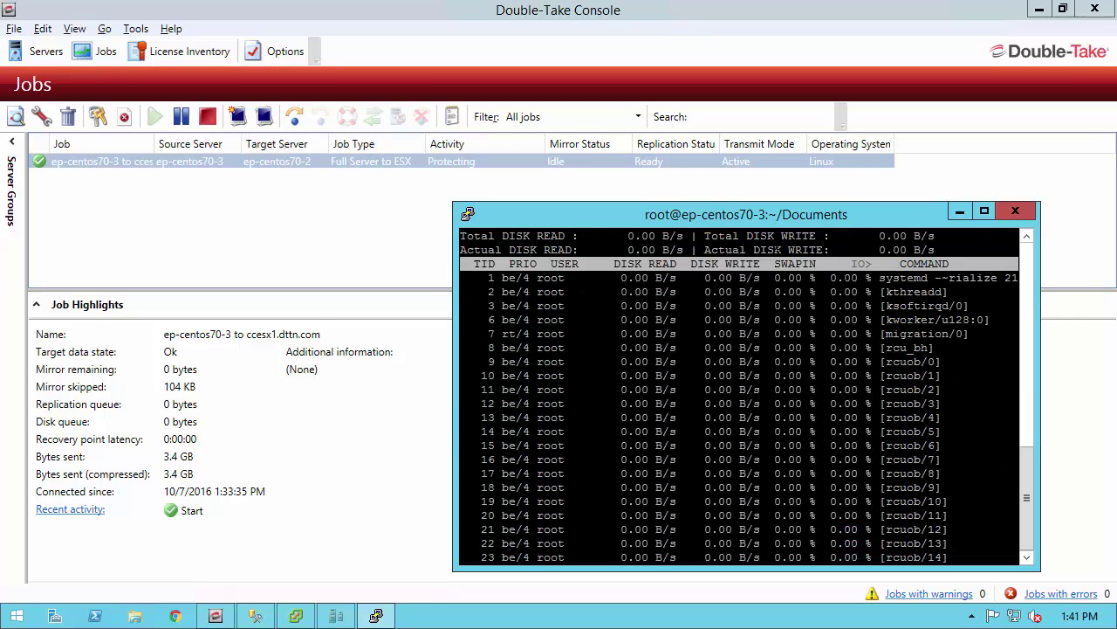
{"action": "key", "text": "q"}
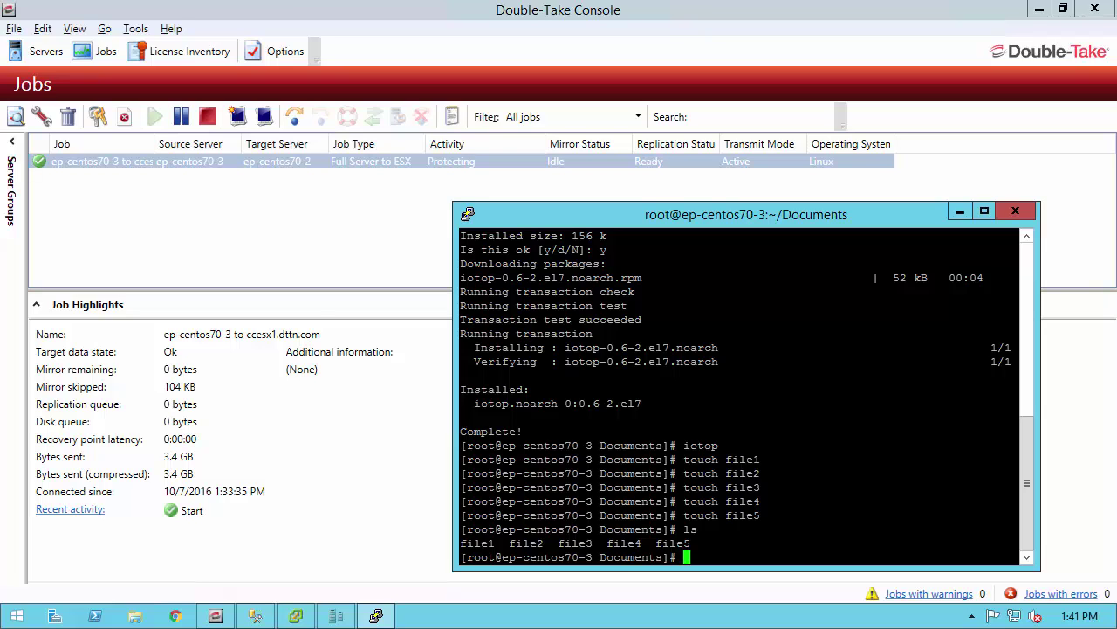
Step: Confirm in vSphere Client that ep-centos70-3_Replica is still powered off, then return to Double-Take
{"action": "left_click", "coordinate": [296, 616]}
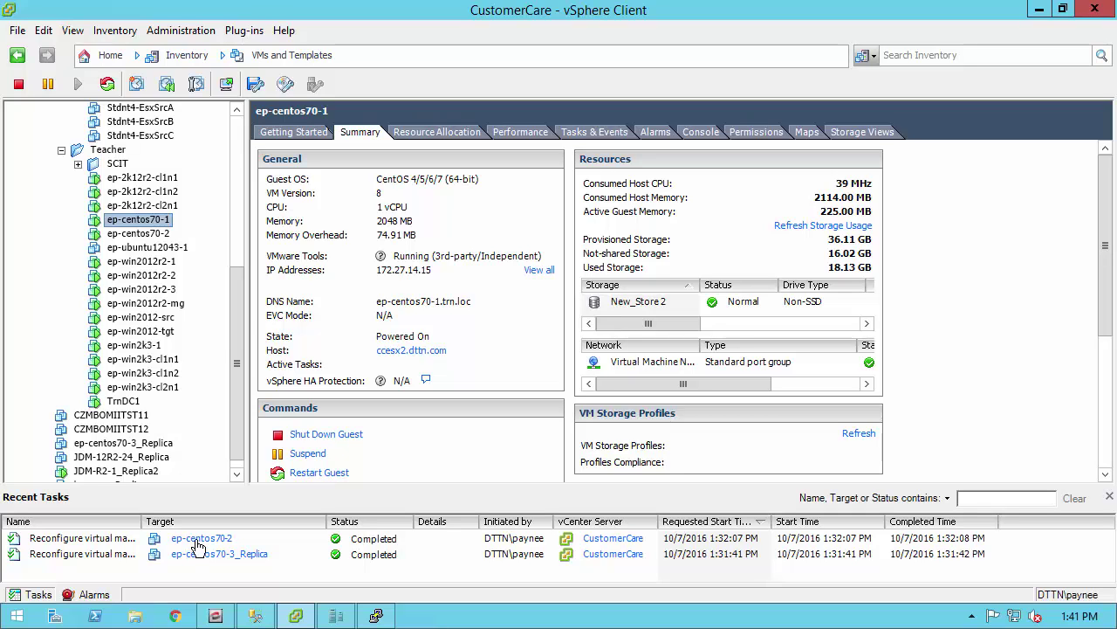
{"action": "left_click", "coordinate": [123, 442]}
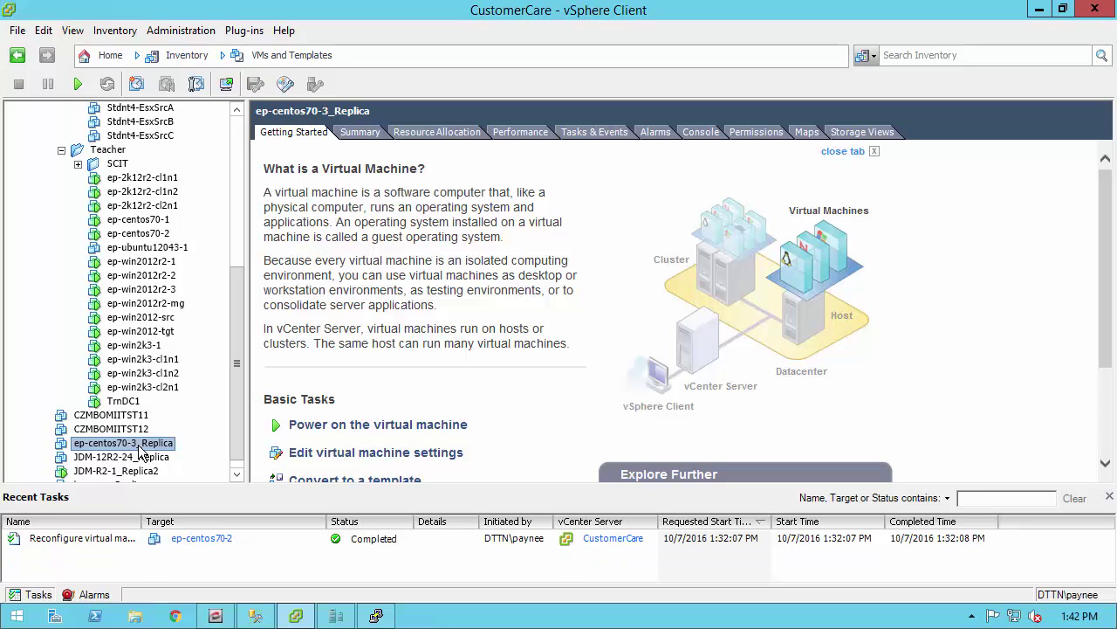
{"action": "left_click", "coordinate": [217, 616]}
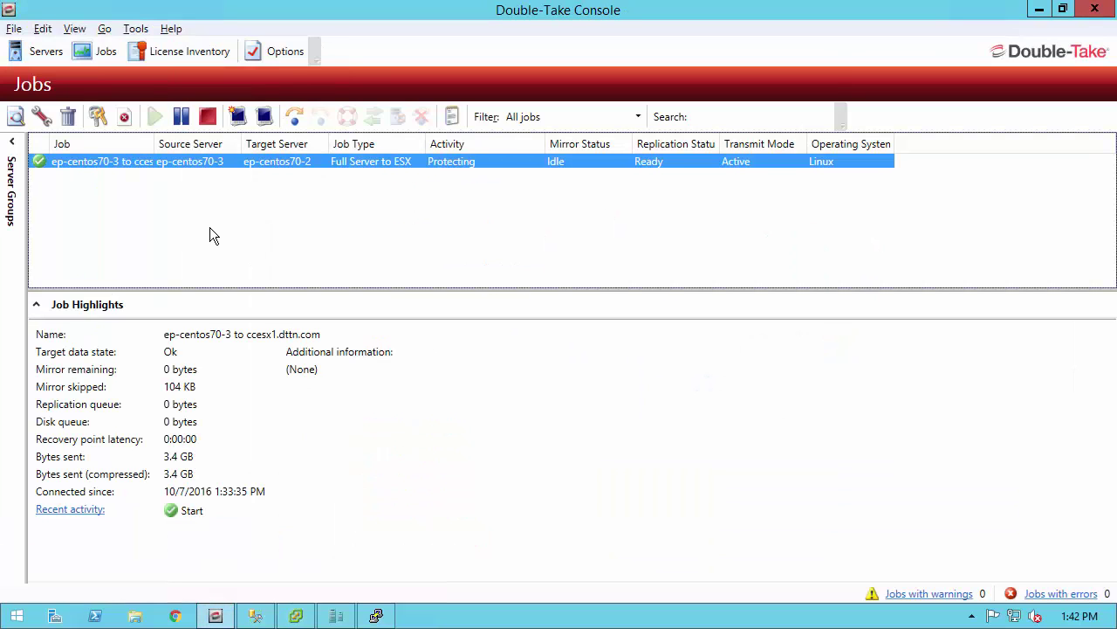
Step: Snapshot the ep-centos70-3 job, then restart its paused transmission
{"action": "left_click", "coordinate": [237, 117]}
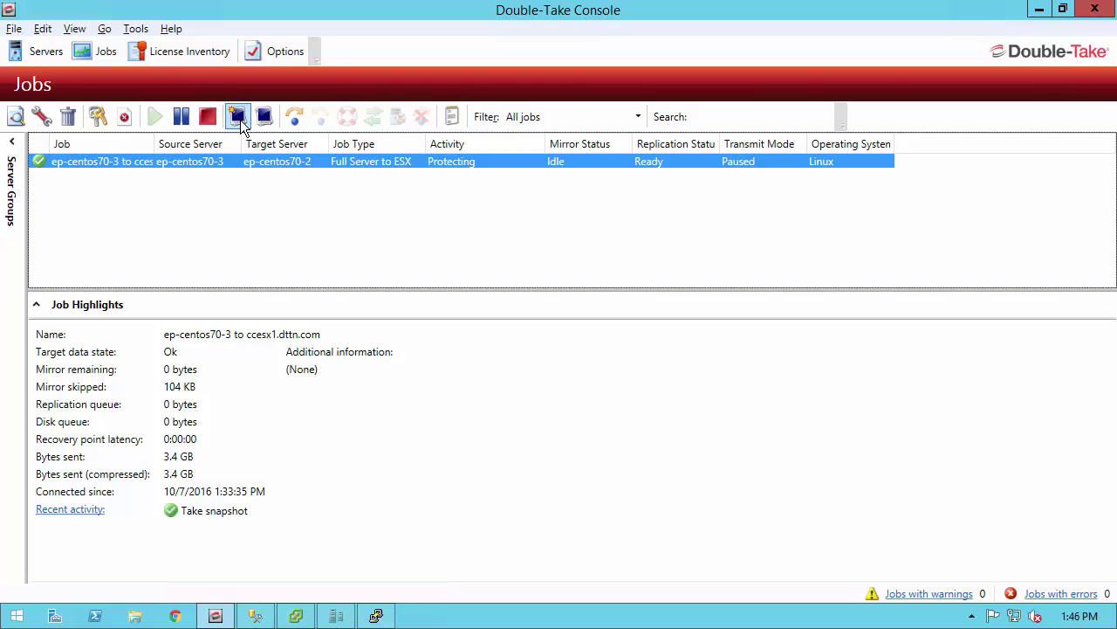
{"action": "left_click", "coordinate": [238, 116]}
Step: Fail the ep-centos70-3 job over to live data
{"action": "left_click", "coordinate": [296, 116]}
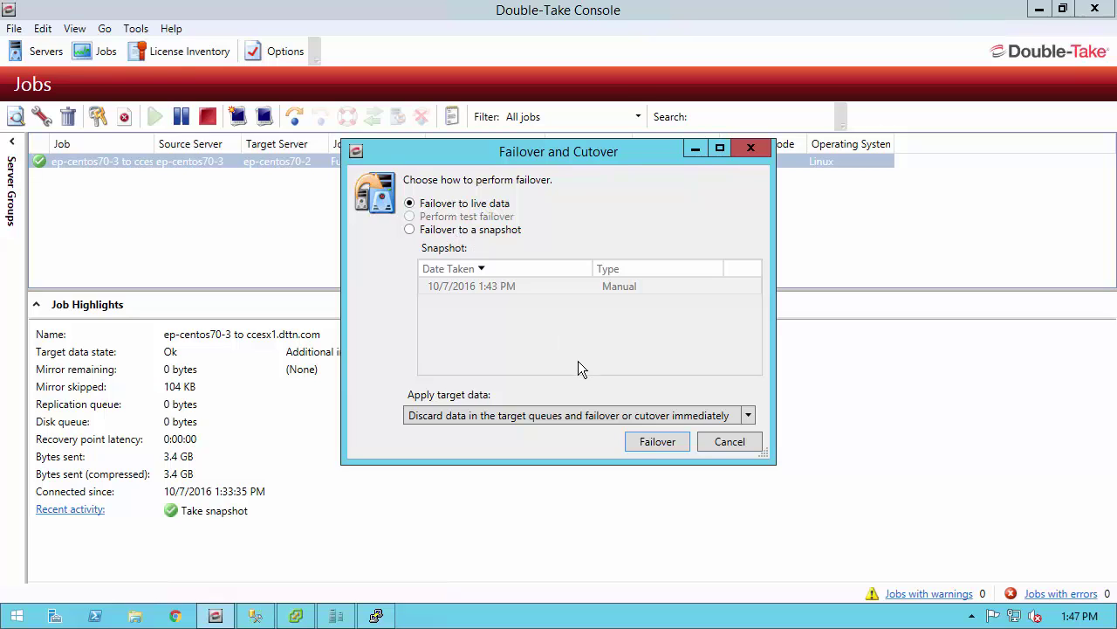
{"action": "left_click", "coordinate": [655, 442]}
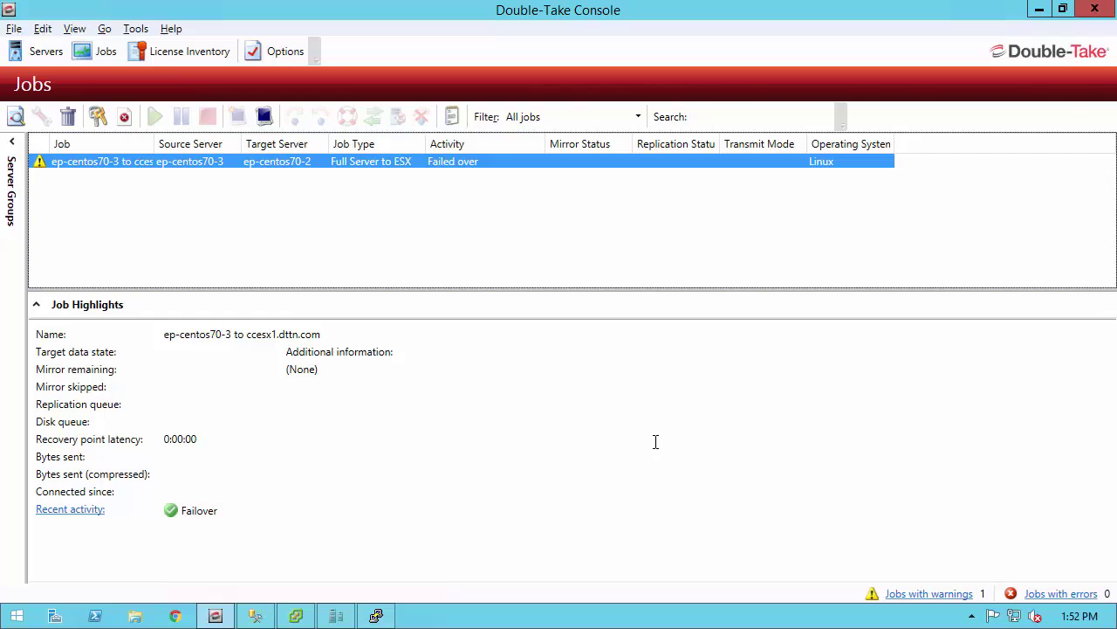
Step: Check in Hyper-V Manager that ep-centos70-3 is Off, then switch back to the console
{"action": "key", "text": "alt+Tab"}
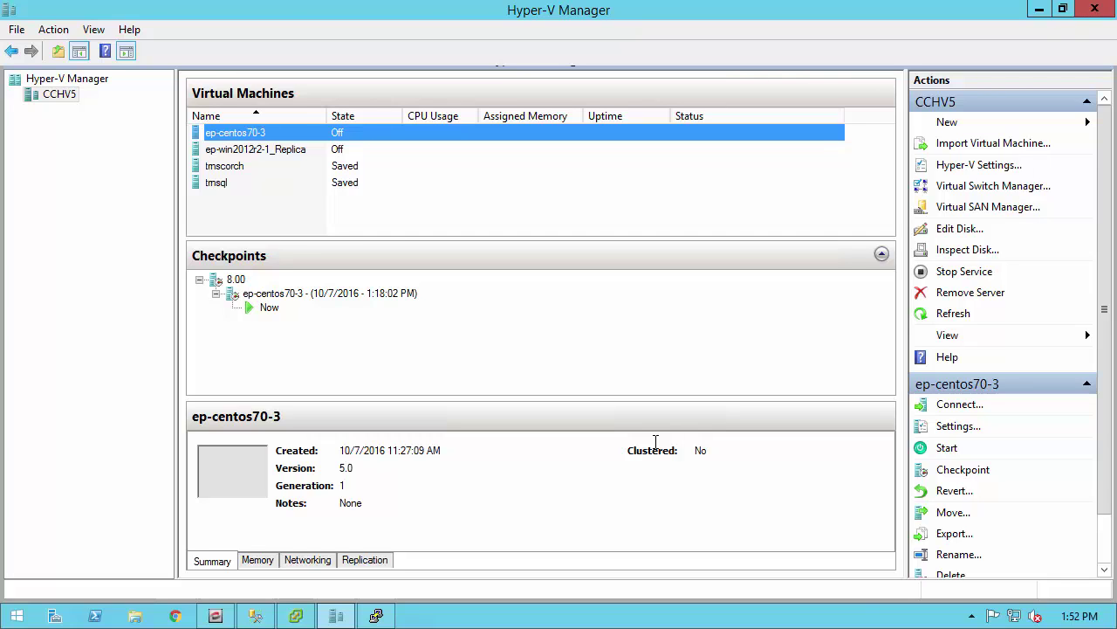
{"action": "key", "text": "alt+Tab"}
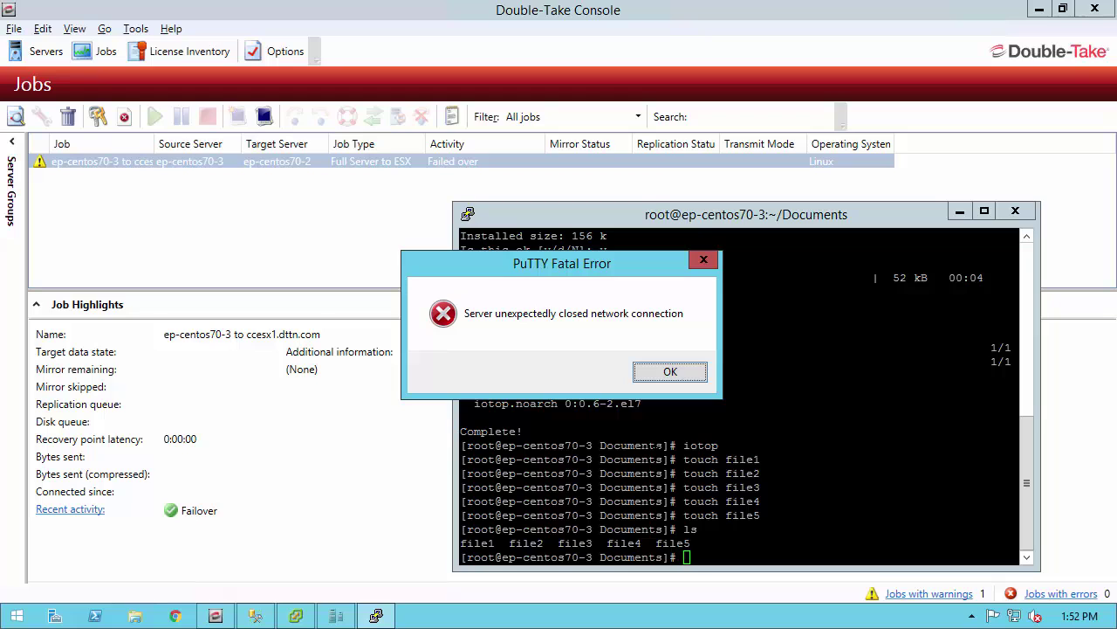
Step: Bring up vSphere Client to see ep-centos70-3_Replica powered on and running
{"action": "key", "text": "alt+Tab"}
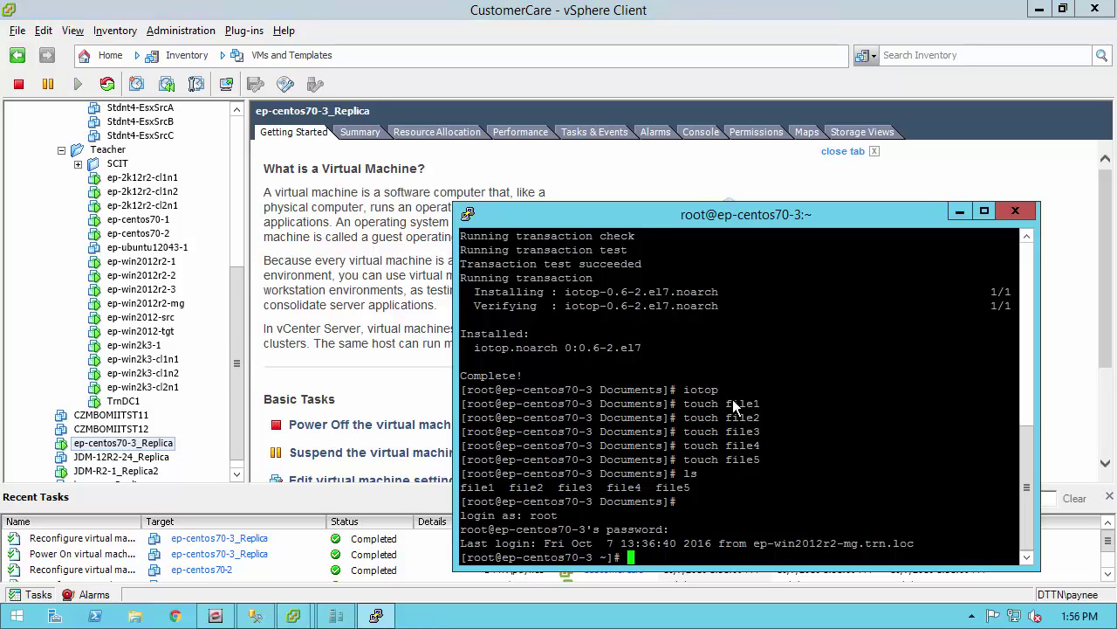
Step: On the failed-over server, run iotop, then list Documents to confirm file1 through file5 exist
{"action": "type", "text": "iotop"}
{"action": "key", "text": "Return"}
{"action": "key", "text": "q"}
{"action": "key", "text": "Return"}
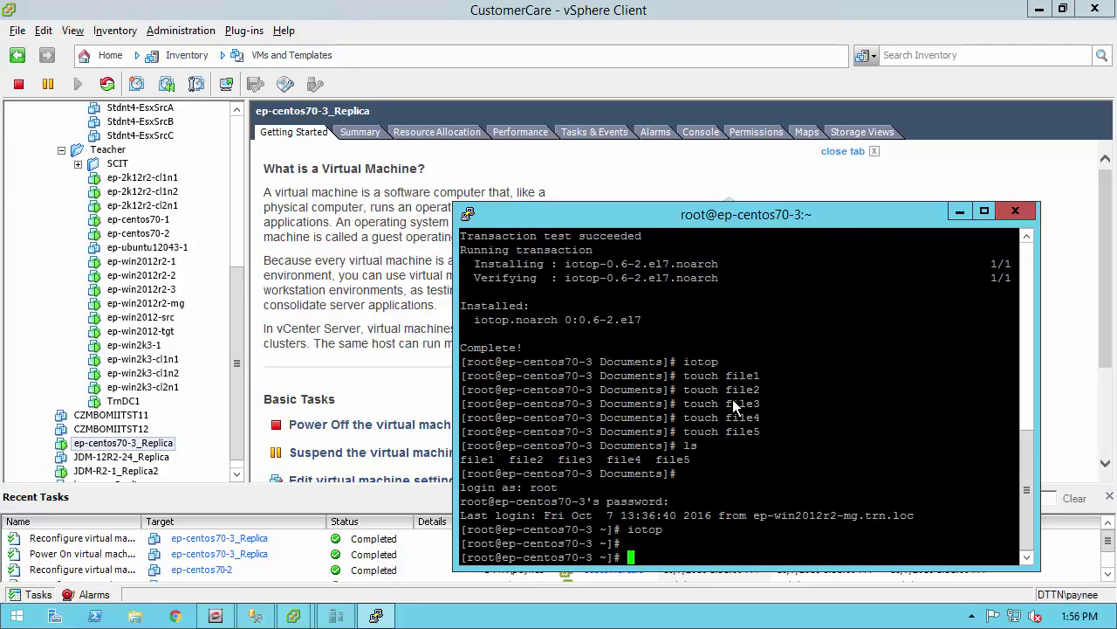
{"action": "type", "text": "cd Documents"}
{"action": "key", "text": "Return"}
{"action": "type", "text": "ls"}
{"action": "key", "text": "Return"}
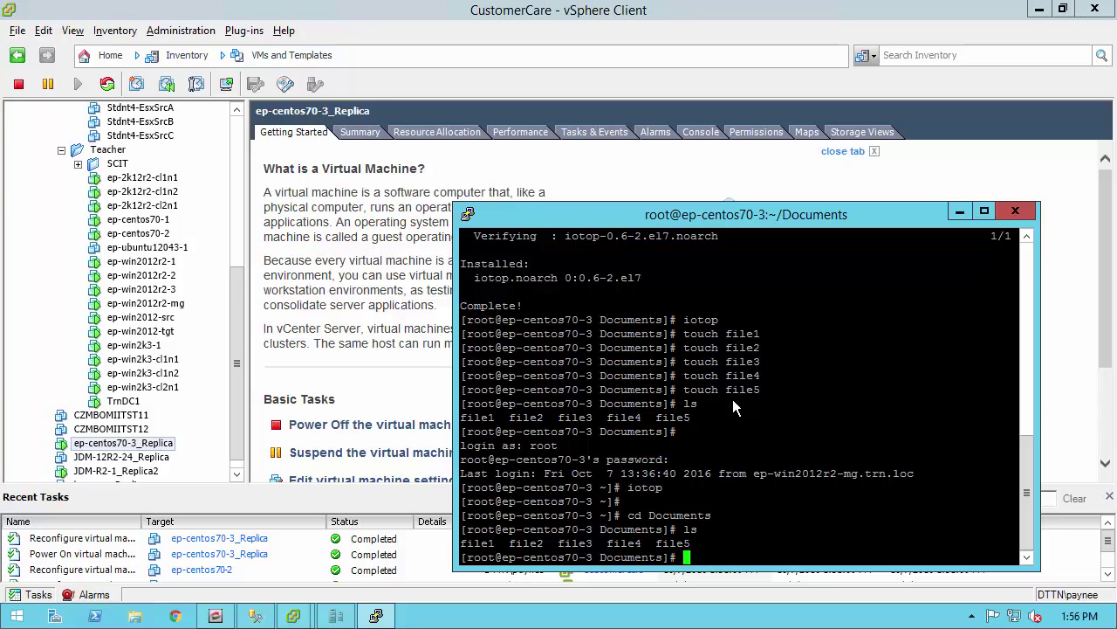
{"action": "key", "text": "alt+Tab"}
{"action": "key", "text": "alt+Tab"}
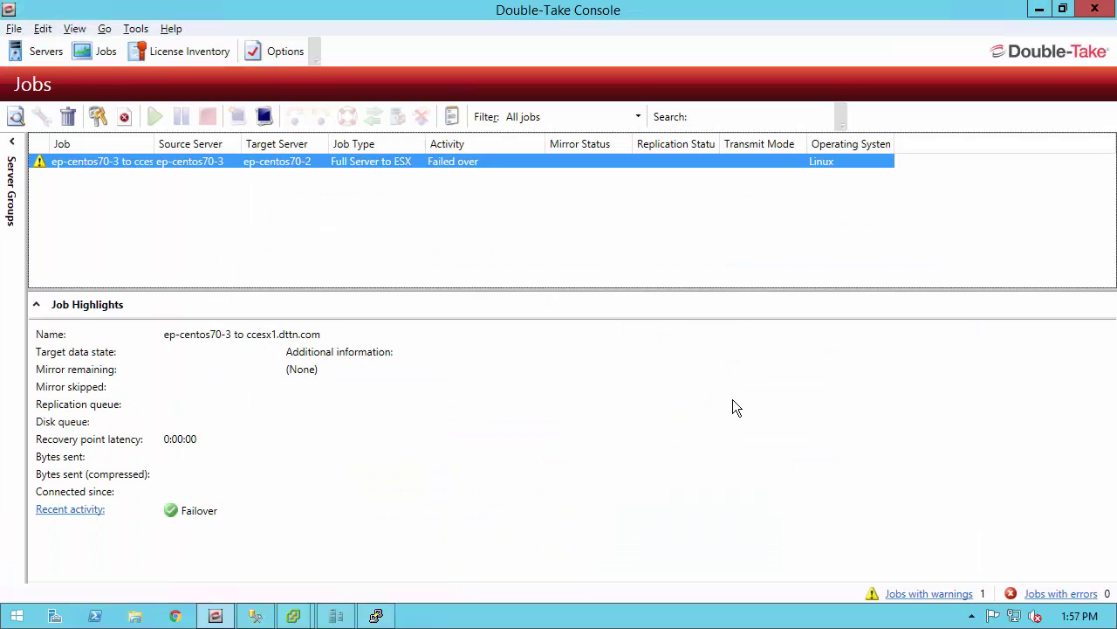
Step: Delete the failed-over ep-centos70-3 job, confirming Yes in the Delete Jobs dialog
{"action": "left_click", "coordinate": [63, 119]}
{"action": "left_click", "coordinate": [646, 391]}
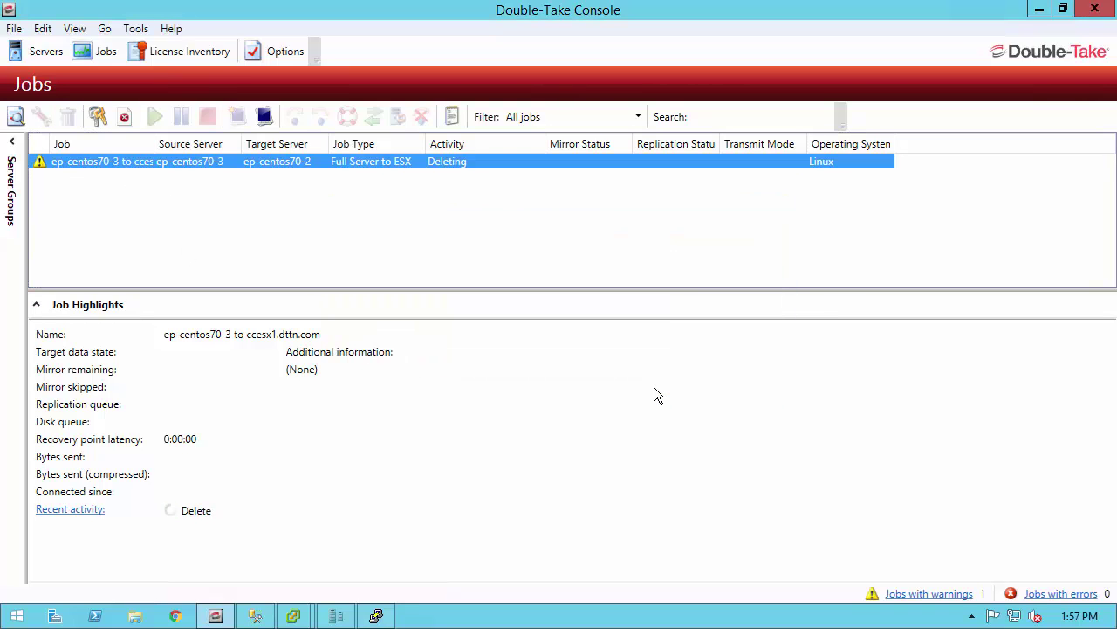